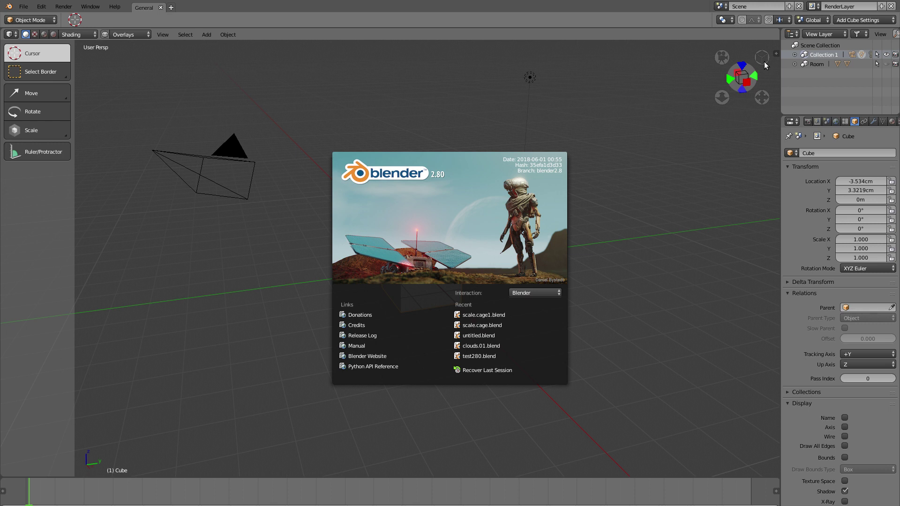
Dismiss the splash screen and move the cube in the YZ plane with the Move tool to about Y 12.9 cm, Z 4.8 cm
{"action": "left_click", "coordinate": [426, 225]}
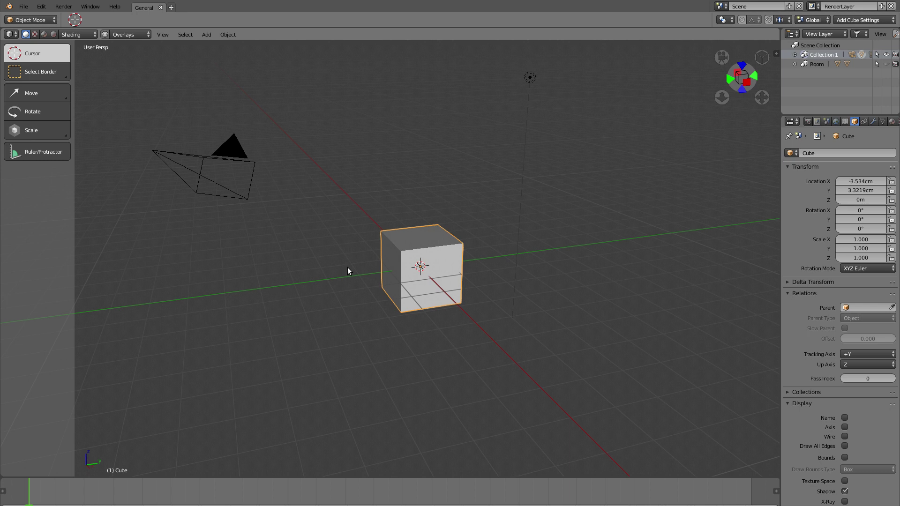
{"action": "key", "text": "shift+space"}
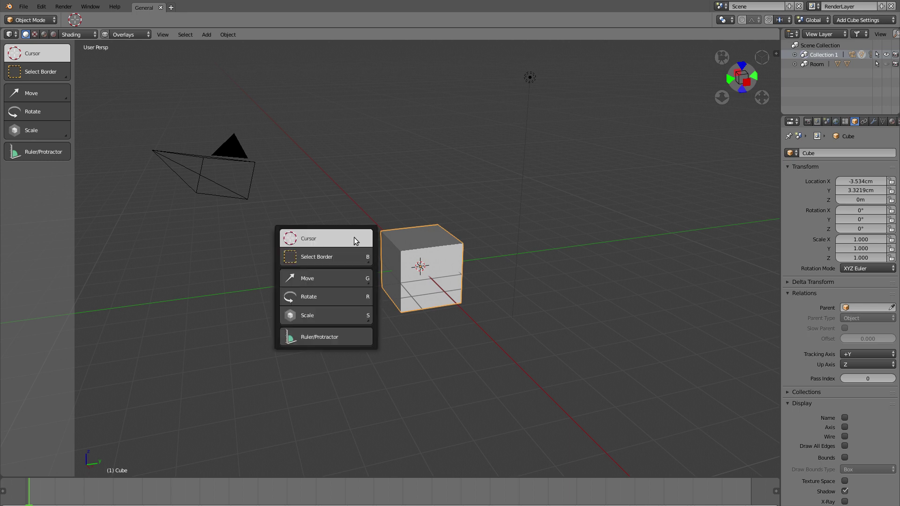
{"action": "left_click", "coordinate": [327, 277]}
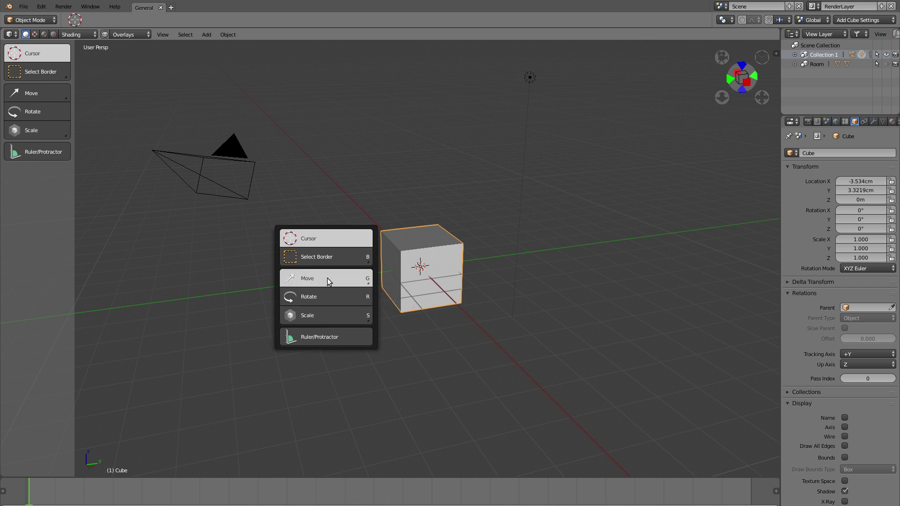
{"action": "middle_click_drag", "start_coordinate": [549, 231], "coordinate": [461, 224]}
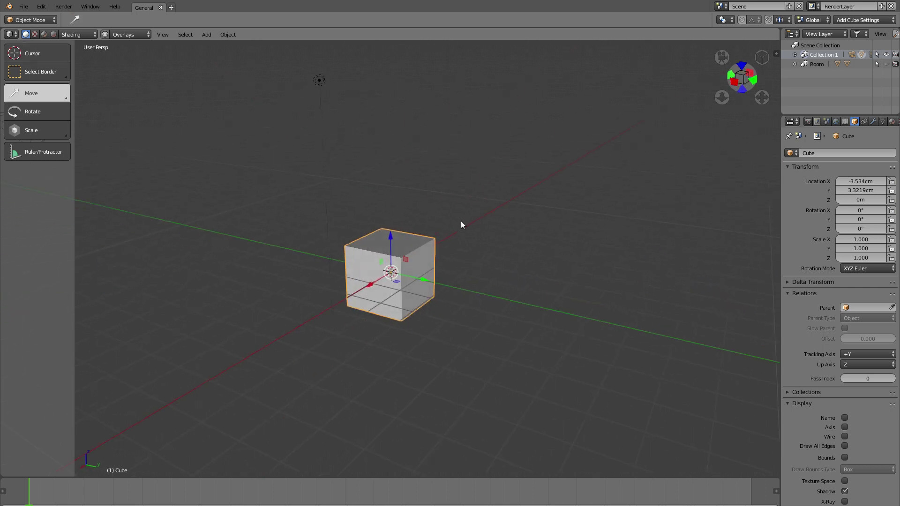
{"action": "scroll", "coordinate": [461, 225], "scroll_direction": "up", "scroll_amount": 3}
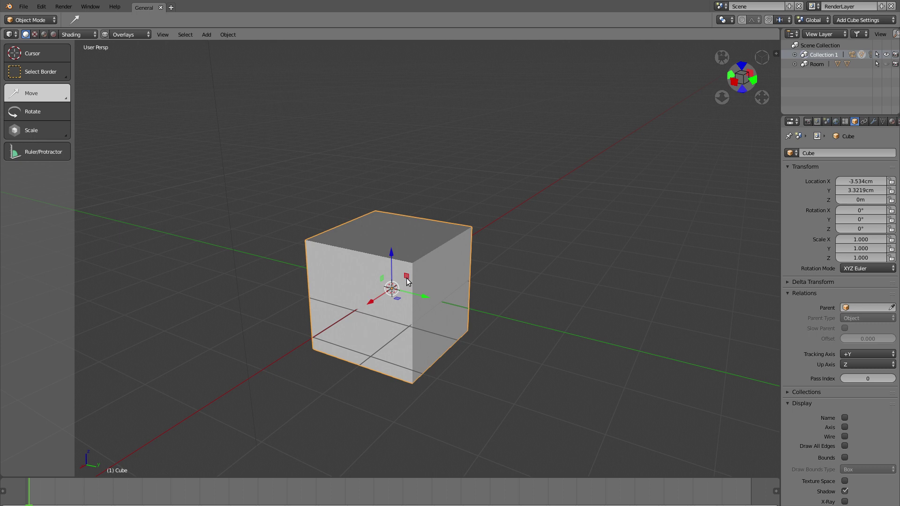
{"action": "mouse_move", "coordinate": [407, 280]}
{"action": "left_mouse_down"}
{"action": "mouse_move", "coordinate": [404, 246]}
{"action": "mouse_move", "coordinate": [354, 225]}
{"action": "mouse_move", "coordinate": [472, 356]}
{"action": "mouse_move", "coordinate": [534, 260]}
{"action": "mouse_move", "coordinate": [414, 156]}
{"action": "mouse_move", "coordinate": [297, 235]}
{"action": "mouse_move", "coordinate": [465, 359]}
{"action": "mouse_move", "coordinate": [540, 214]}
{"action": "mouse_move", "coordinate": [321, 153]}
{"action": "mouse_move", "coordinate": [306, 309]}
{"action": "mouse_move", "coordinate": [495, 338]}
{"action": "mouse_move", "coordinate": [459, 220]}
{"action": "mouse_move", "coordinate": [374, 248]}
{"action": "mouse_move", "coordinate": [408, 354]}
{"action": "mouse_move", "coordinate": [409, 323]}
{"action": "mouse_move", "coordinate": [471, 231]}
{"action": "mouse_move", "coordinate": [388, 176]}
{"action": "mouse_move", "coordinate": [317, 246]}
{"action": "mouse_move", "coordinate": [388, 348]}
{"action": "mouse_move", "coordinate": [535, 357]}
{"action": "mouse_move", "coordinate": [488, 259]}
{"action": "mouse_move", "coordinate": [415, 270]}
{"action": "left_mouse_up"}
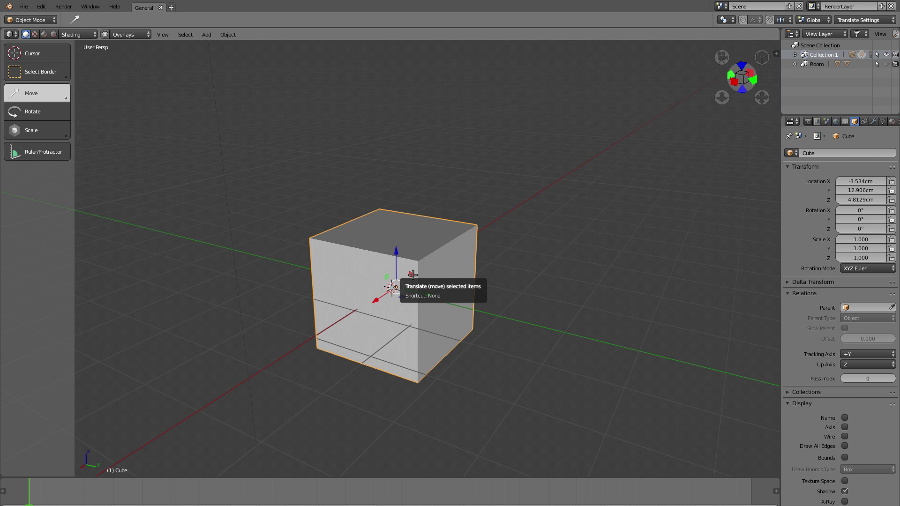
{"action": "left_click_drag", "start_coordinate": [413, 275], "coordinate": [412, 245]}
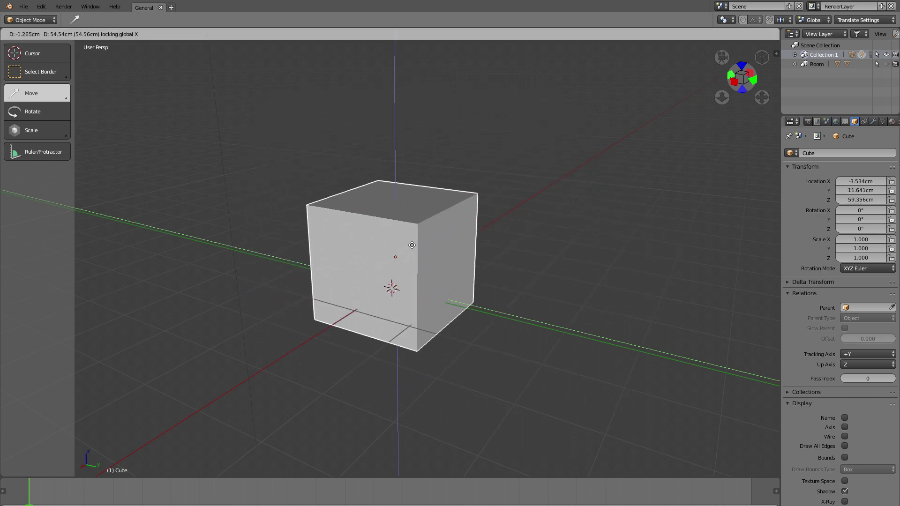
{"action": "key", "text": "Escape"}
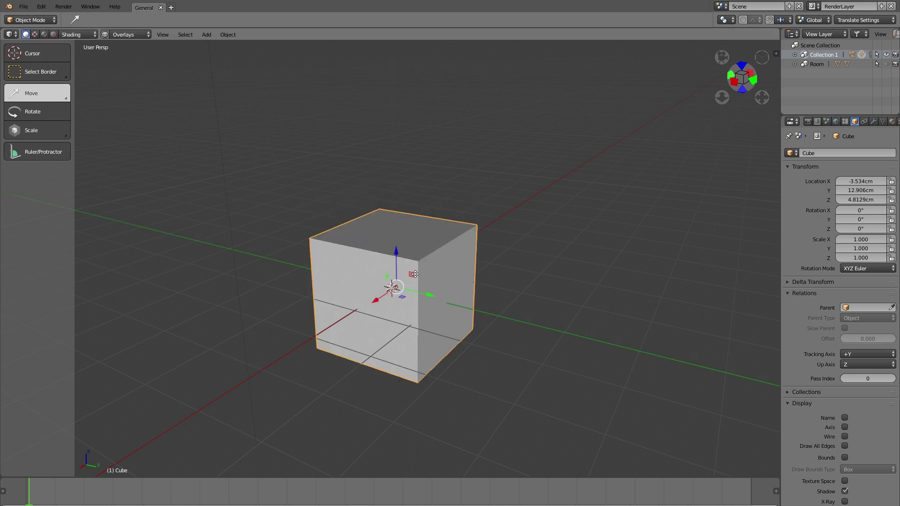
Scale the cube in the XZ plane with the Scale tool to about 1.273 on both axes
{"action": "left_click", "coordinate": [47, 131]}
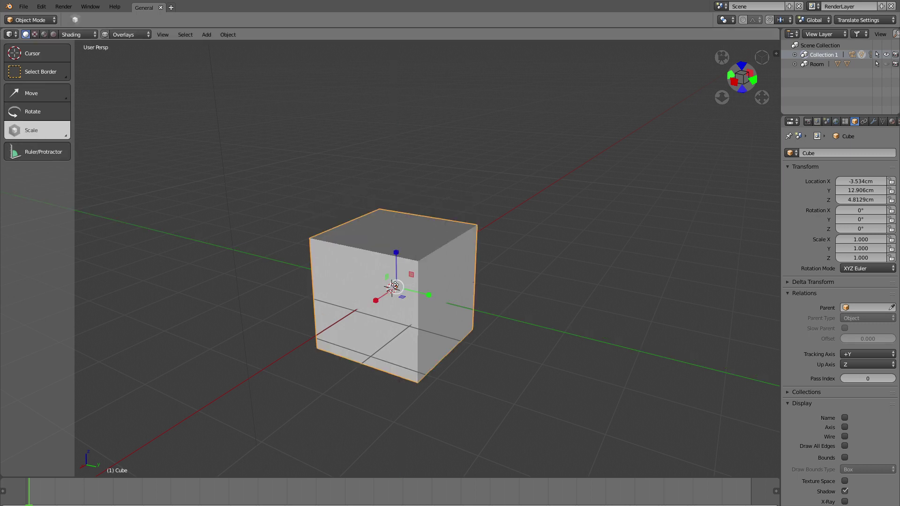
{"action": "mouse_move", "coordinate": [387, 276]}
{"action": "left_mouse_down"}
{"action": "mouse_move", "coordinate": [358, 263]}
{"action": "mouse_move", "coordinate": [393, 282]}
{"action": "mouse_move", "coordinate": [351, 263]}
{"action": "mouse_move", "coordinate": [364, 279]}
{"action": "mouse_move", "coordinate": [393, 286]}
{"action": "mouse_move", "coordinate": [365, 275]}
{"action": "mouse_move", "coordinate": [381, 280]}
{"action": "left_mouse_up"}
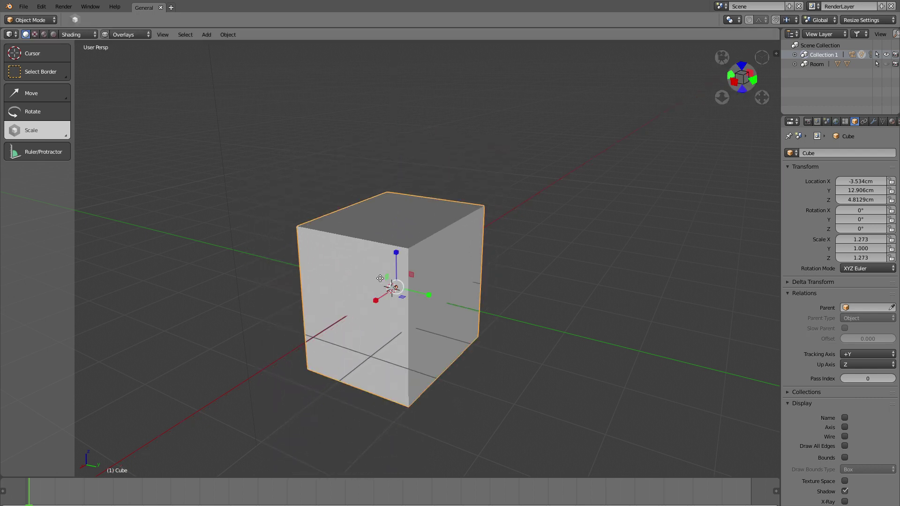
{"action": "middle_click_drag", "start_coordinate": [442, 291], "coordinate": [449, 243]}
{"action": "scroll", "coordinate": [415, 307], "scroll_direction": "up", "scroll_amount": 3}
{"action": "scroll", "coordinate": [419, 314], "scroll_direction": "down", "scroll_amount": 1}
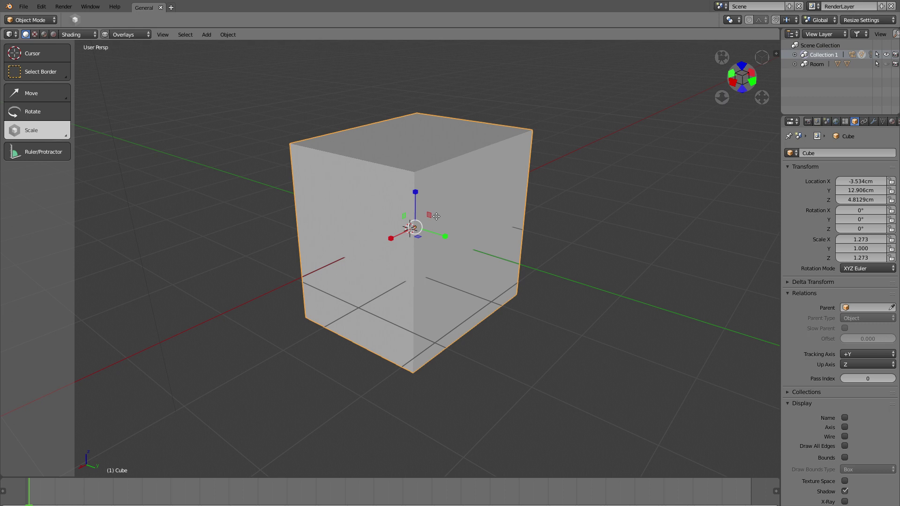
Rotate the cube freely with the Rotate tool to about 218°, -37.3° and 106° on X, Y and Z
{"action": "left_click", "coordinate": [58, 115]}
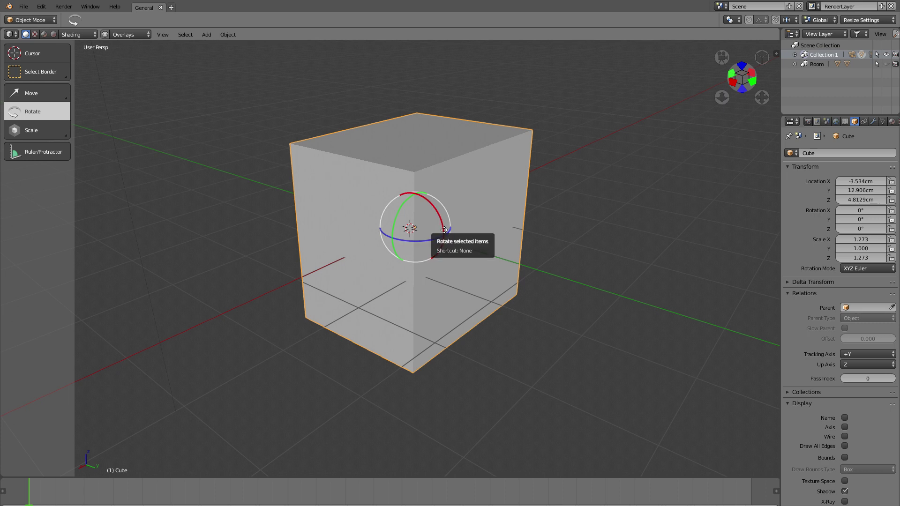
{"action": "left_click_drag", "start_coordinate": [443, 229], "coordinate": [355, 172]}
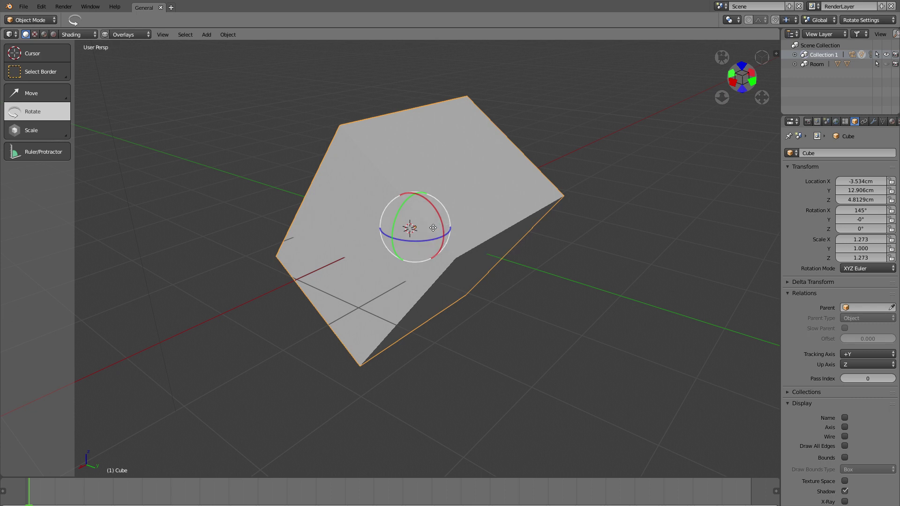
{"action": "left_click_drag", "start_coordinate": [431, 227], "coordinate": [372, 233]}
{"action": "key", "text": "Escape"}
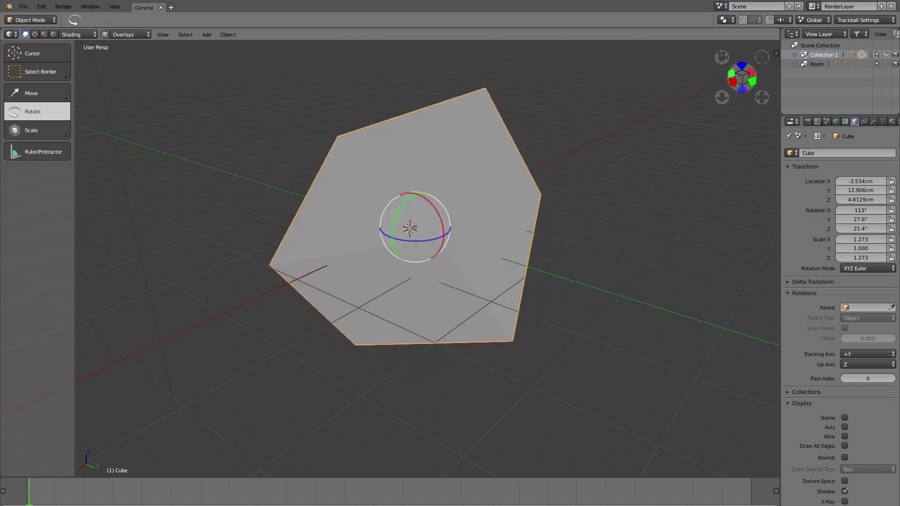
{"action": "left_click_drag", "start_coordinate": [446, 208], "coordinate": [439, 202]}
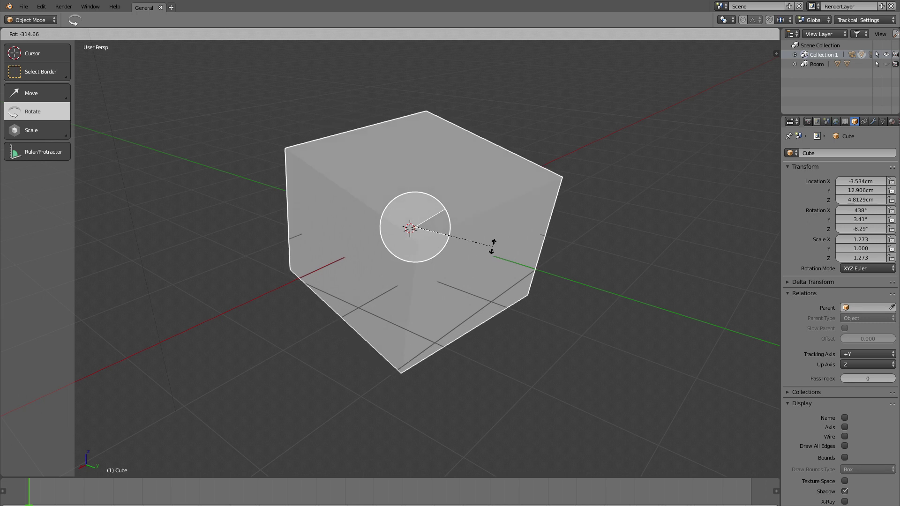
{"action": "left_click_drag", "start_coordinate": [443, 281], "coordinate": [353, 222]}
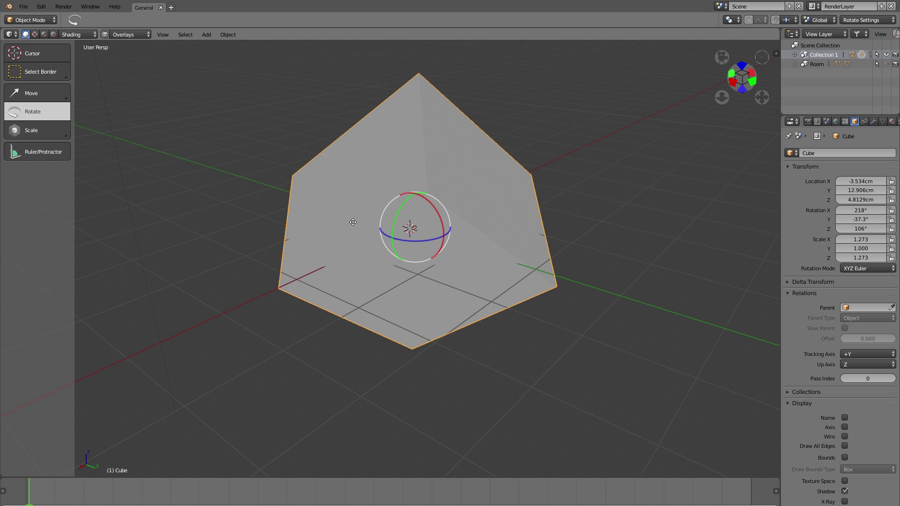
Resize the rotated cube with the Scale Cage tool to a scale of about 1.441, 1.188 and 1.425
{"action": "middle_click_drag", "start_coordinate": [470, 278], "coordinate": [450, 283]}
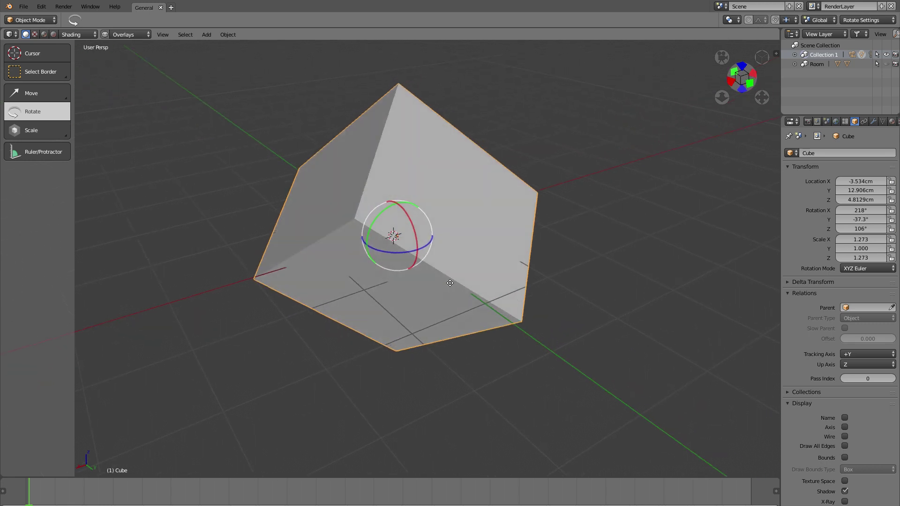
{"action": "scroll", "coordinate": [450, 283], "scroll_direction": "down", "scroll_amount": 2}
{"action": "scroll", "coordinate": [453, 289], "scroll_direction": "up", "scroll_amount": 3}
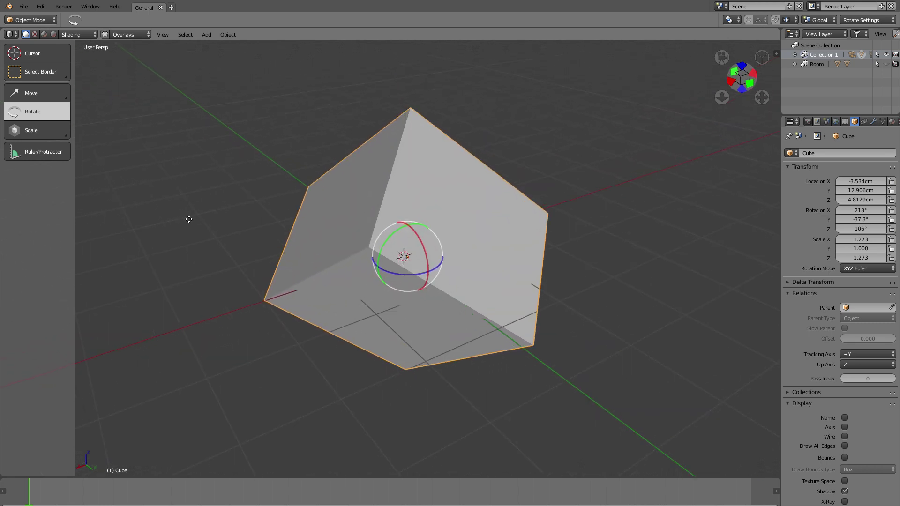
{"action": "left_click", "coordinate": [62, 132]}
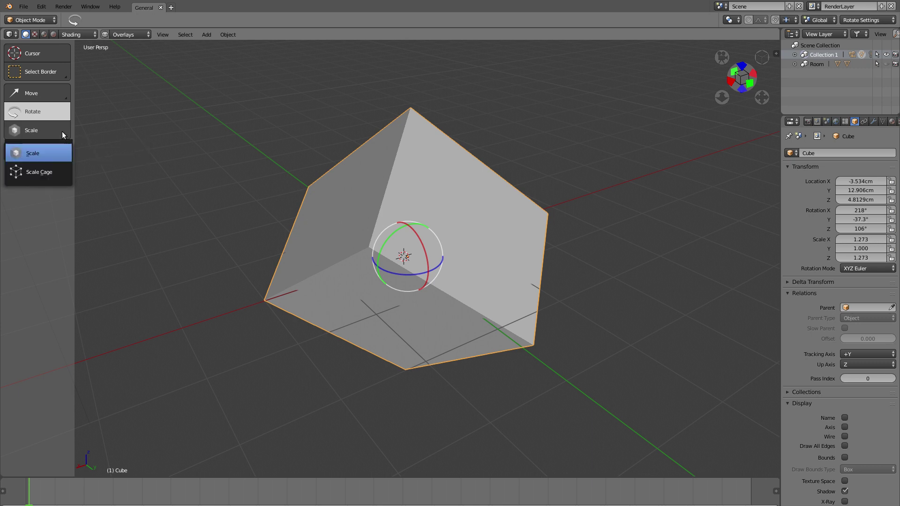
{"action": "left_click", "coordinate": [55, 176]}
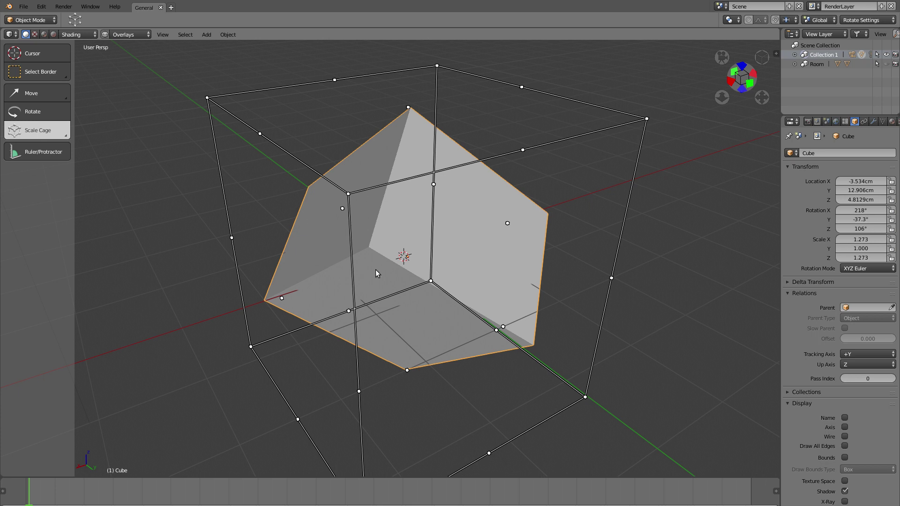
{"action": "scroll", "coordinate": [376, 269], "scroll_direction": "down", "scroll_amount": 3}
{"action": "middle_click_drag", "start_coordinate": [409, 314], "coordinate": [432, 314]}
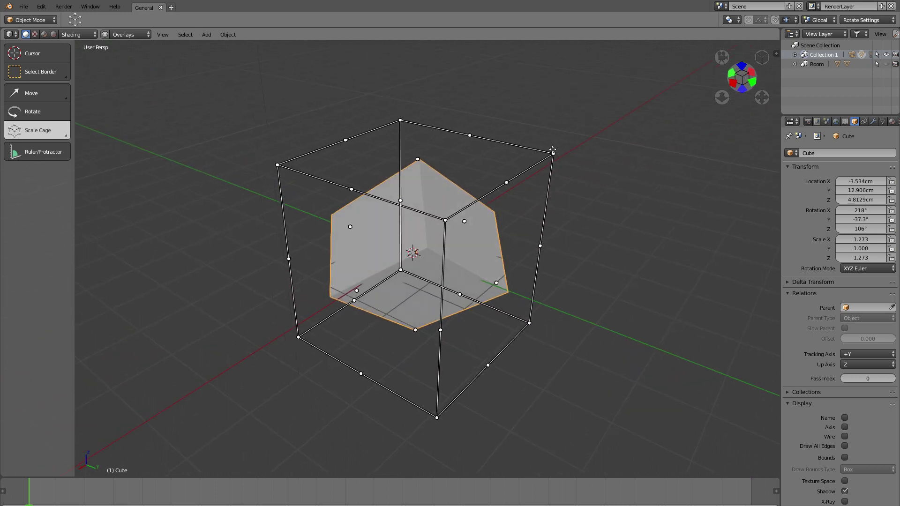
{"action": "left_click_drag", "start_coordinate": [553, 150], "coordinate": [475, 270]}
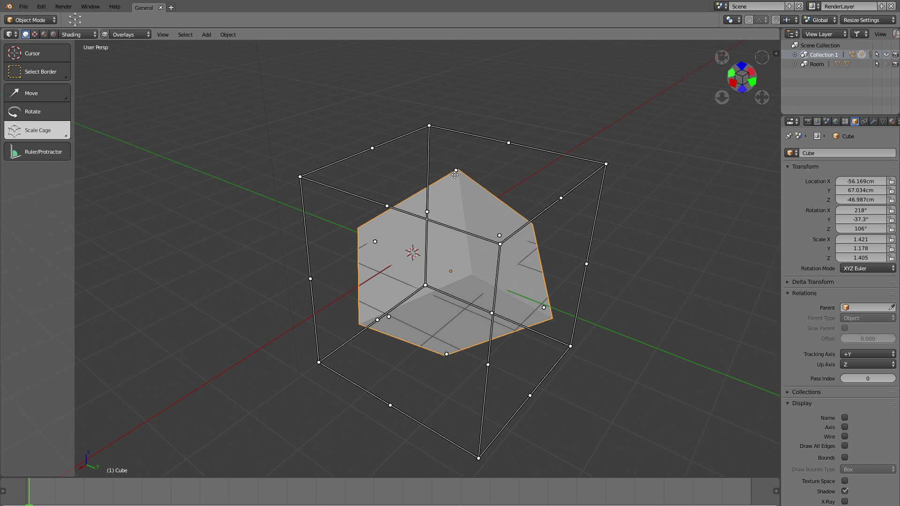
{"action": "left_click_drag", "start_coordinate": [454, 167], "coordinate": [496, 178]}
Hide Collection 1 and show the Room collection
{"action": "middle_click_drag", "start_coordinate": [472, 285], "coordinate": [420, 244]}
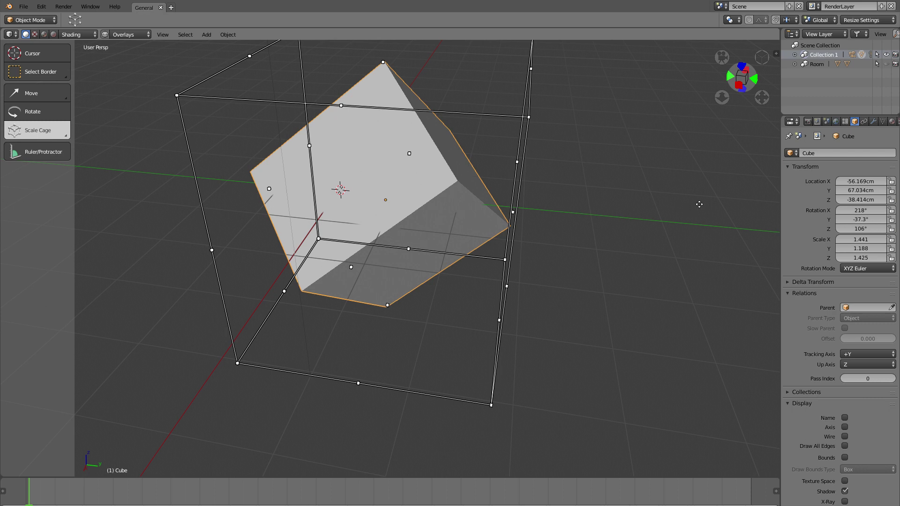
{"action": "left_click", "coordinate": [887, 54]}
{"action": "left_click", "coordinate": [886, 64]}
{"action": "middle_click_drag", "start_coordinate": [464, 197], "coordinate": [527, 189]}
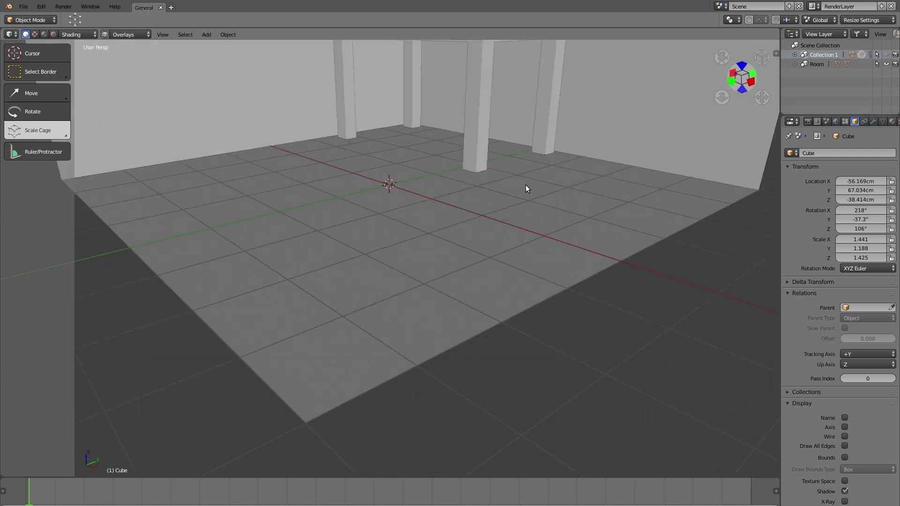
{"action": "middle_click_drag", "start_coordinate": [450, 150], "coordinate": [407, 281]}
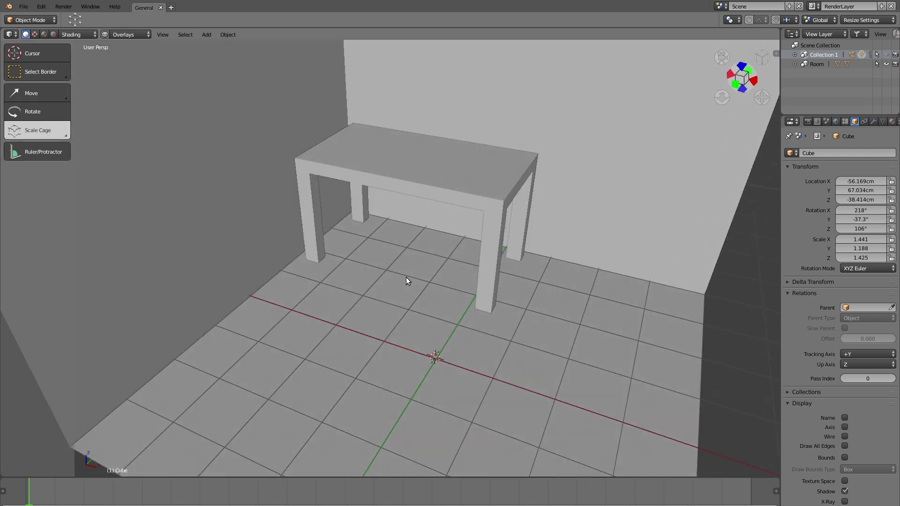
Shrink the table from a cage corner with Scale Cage to a scale of about 1.242, 0.999 and 0.986
{"action": "left_click", "coordinate": [502, 201]}
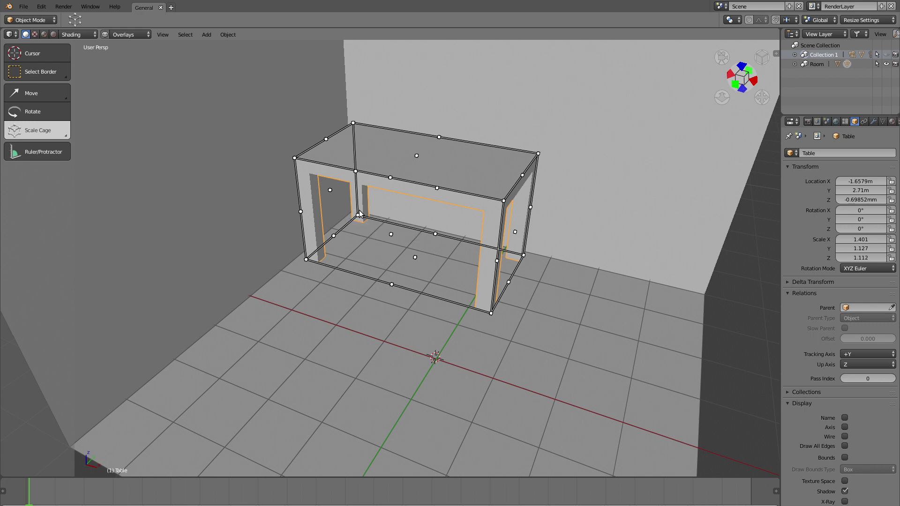
{"action": "middle_click_drag", "start_coordinate": [388, 263], "coordinate": [319, 247]}
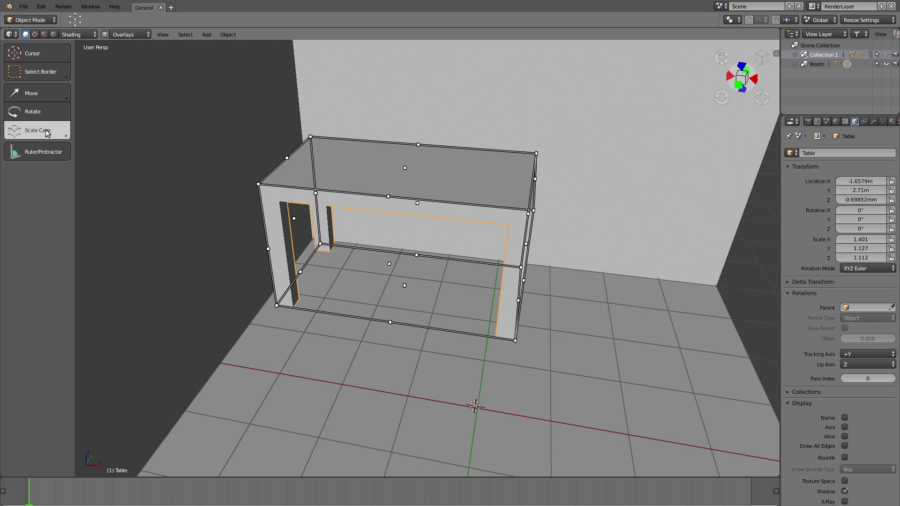
{"action": "left_click_drag", "start_coordinate": [533, 209], "coordinate": [511, 266]}
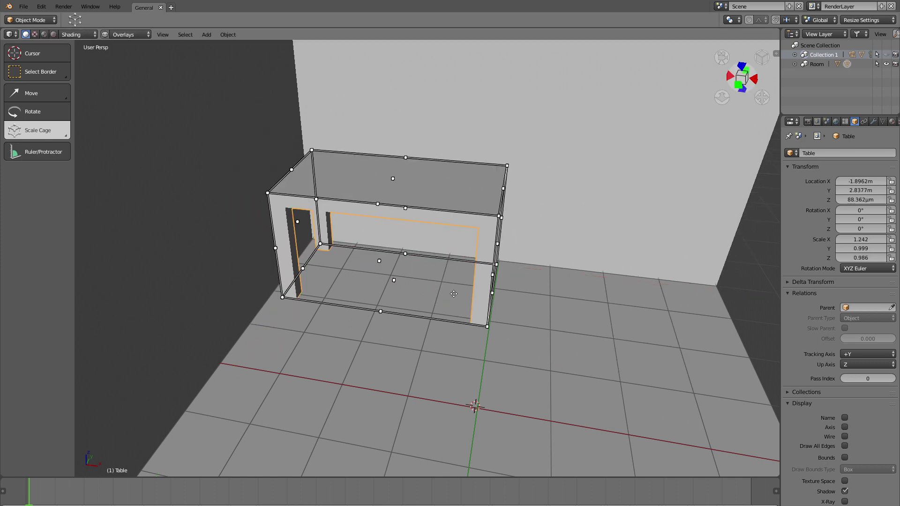
{"action": "mouse_move", "coordinate": [454, 294]}
{"action": "middle_mouse_down", "text": "ctrl"}
{"action": "mouse_move", "coordinate": [484, 295]}
{"action": "mouse_move", "coordinate": [436, 308]}
{"action": "mouse_move", "coordinate": [450, 302]}
{"action": "middle_mouse_up", "text": "ctrl"}
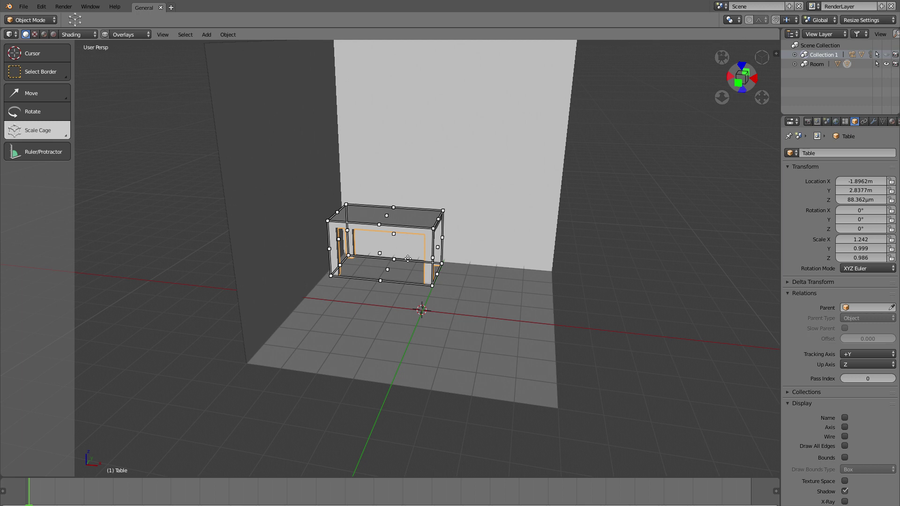
{"action": "key", "text": "shift+space"}
{"action": "key", "text": "space"}
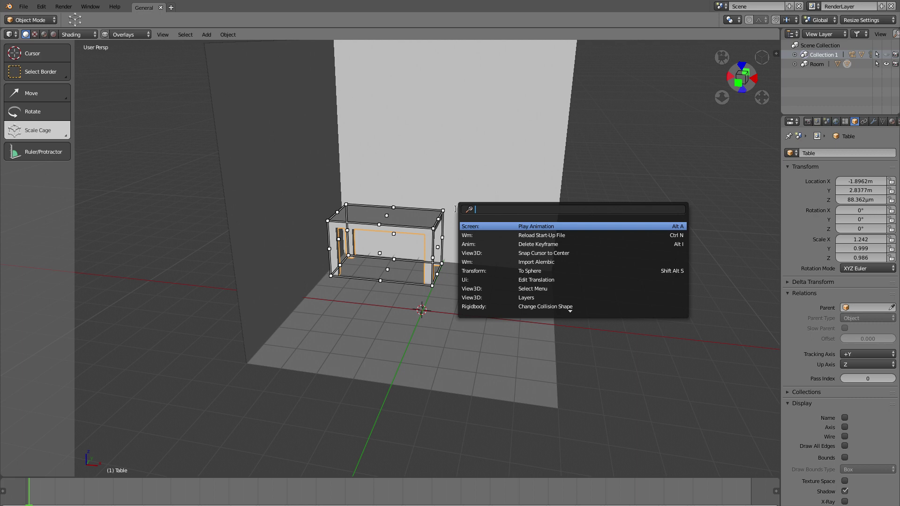
{"action": "key", "text": "Escape"}
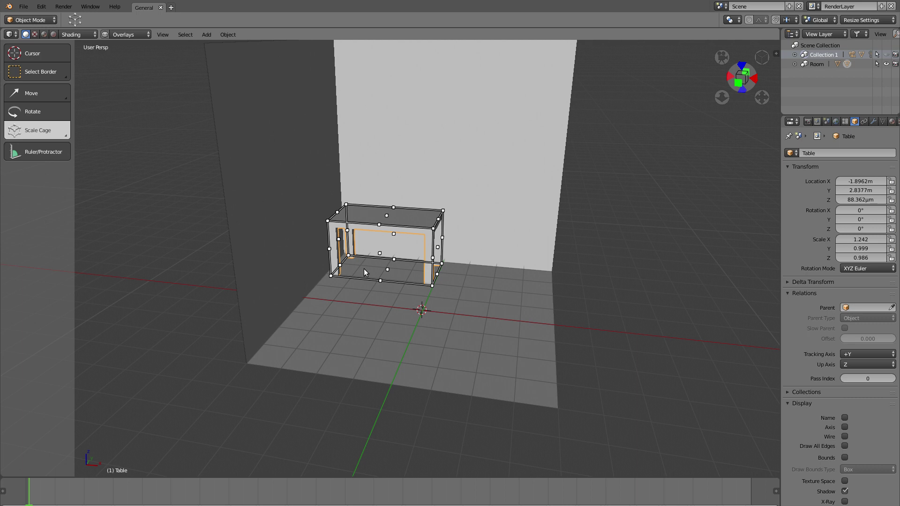
Switch the table through Edit Mode, Vertex Paint and Texture Paint, ending in Sculpt Mode
{"action": "key", "text": "Tab"}
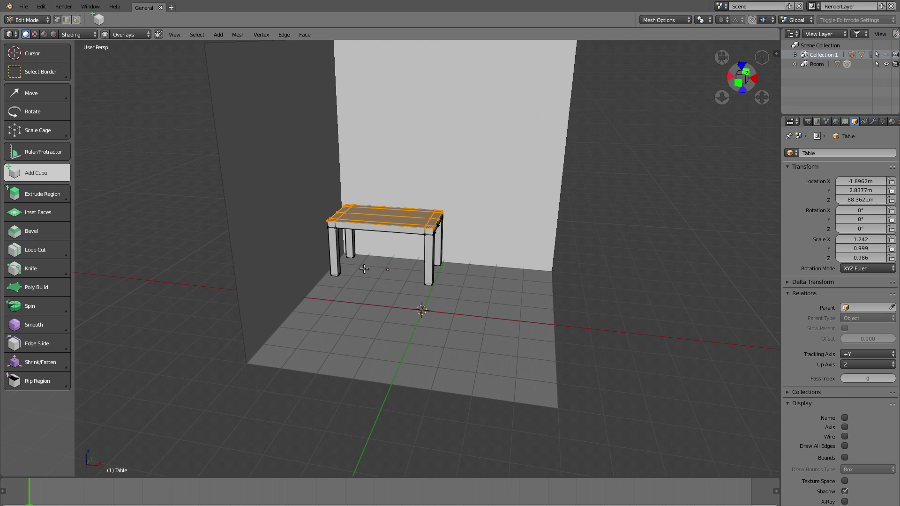
{"action": "key", "text": "ctrl+Tab"}
{"action": "key", "text": "v"}
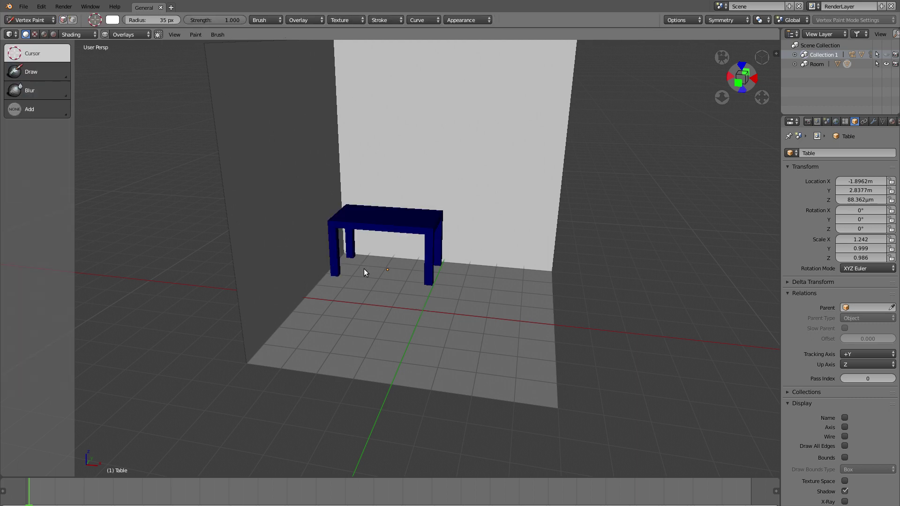
{"action": "key", "text": "ctrl+Tab"}
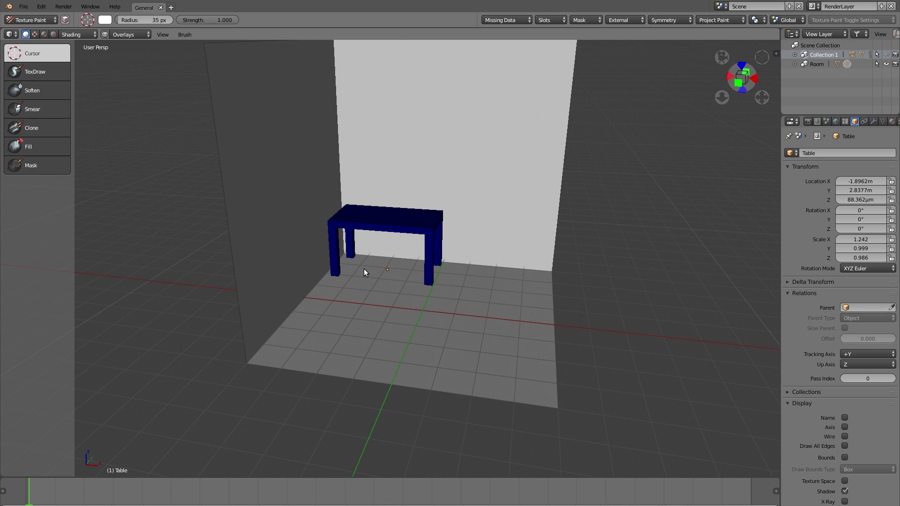
{"action": "key", "text": "ctrl+Tab"}
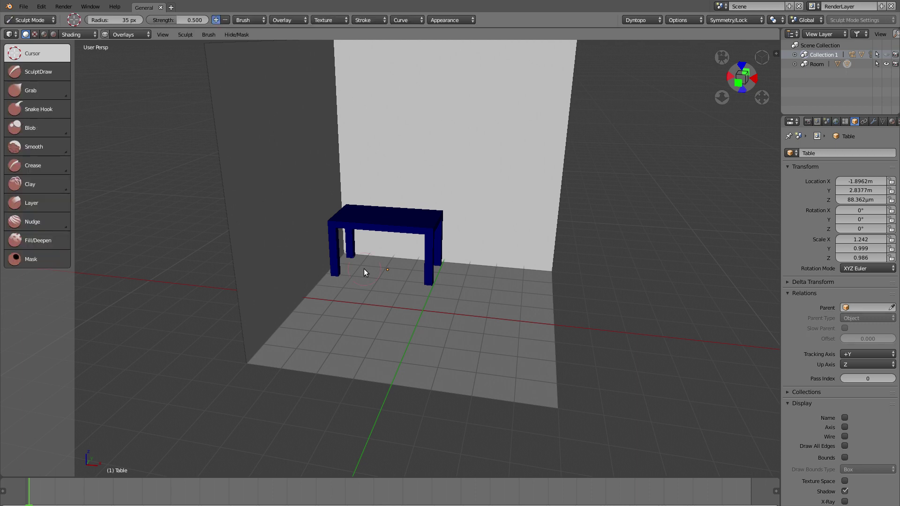
Return the table from Sculpt Mode to Object Mode
{"action": "key", "text": "ctrl+Tab"}
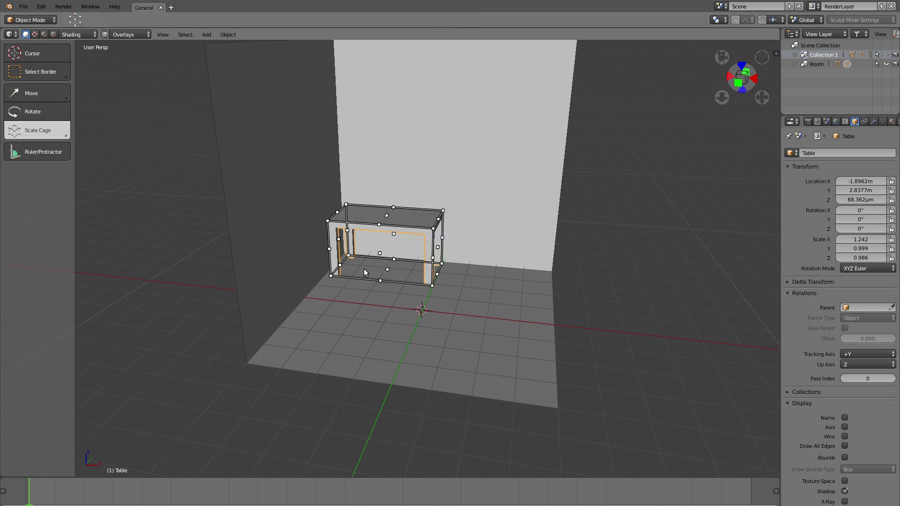
{"action": "middle_click_drag", "start_coordinate": [446, 255], "coordinate": [423, 283]}
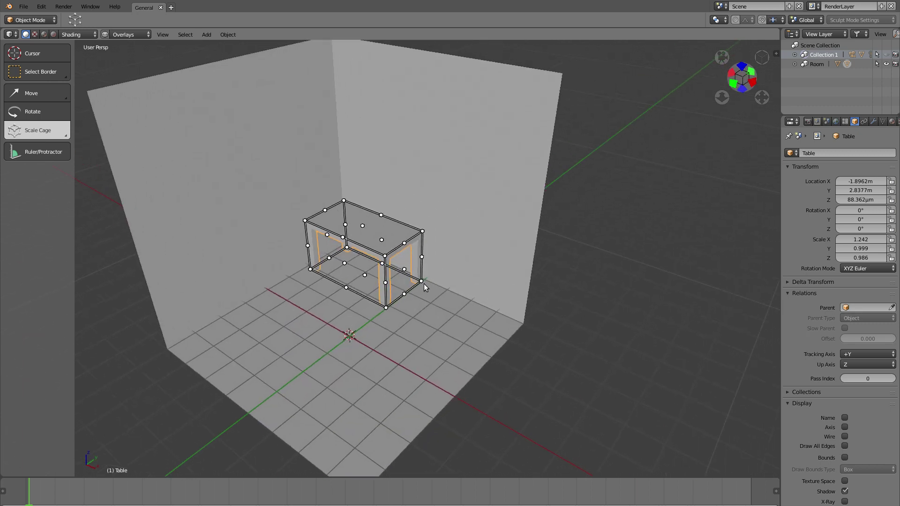
{"action": "scroll", "coordinate": [414, 293], "scroll_direction": "up", "scroll_amount": 5}
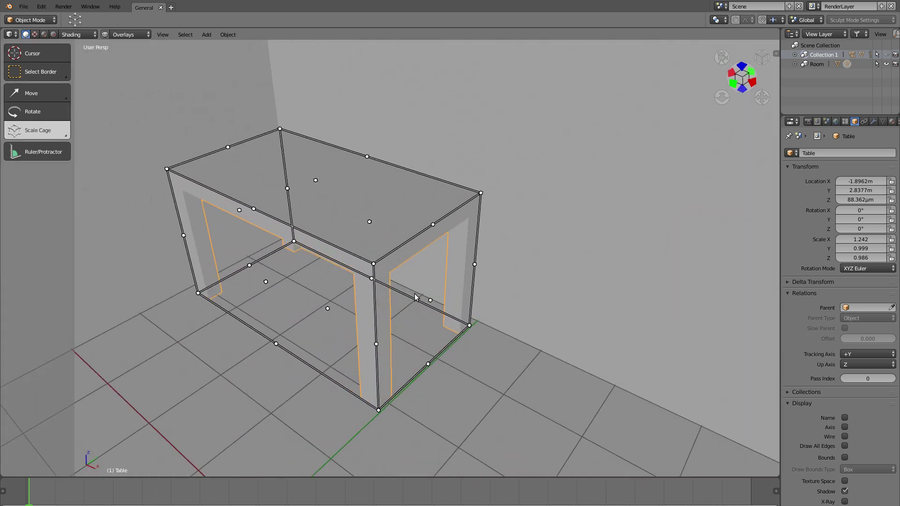
Bring up the operator search over the table and dismiss it without running a command
{"action": "key", "text": "space"}
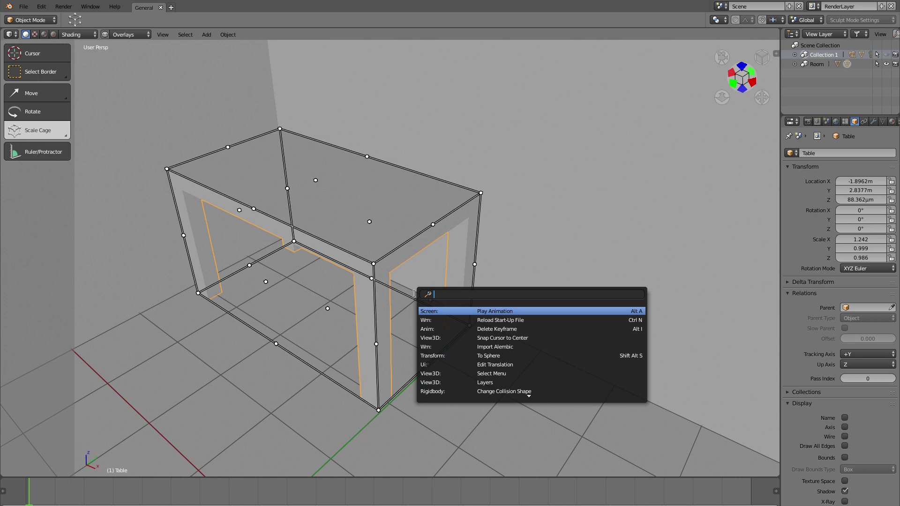
{"action": "key", "text": "Escape"}
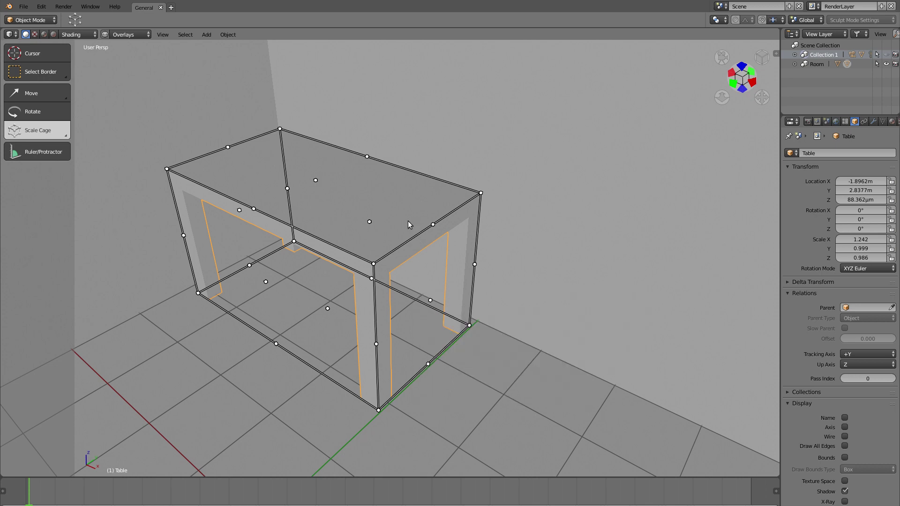
{"action": "middle_click_drag", "start_coordinate": [408, 221], "coordinate": [364, 311]}
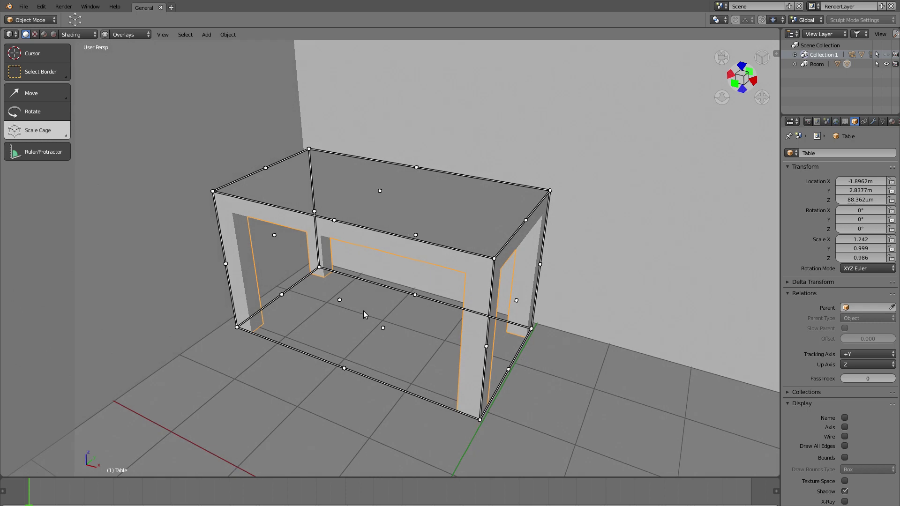